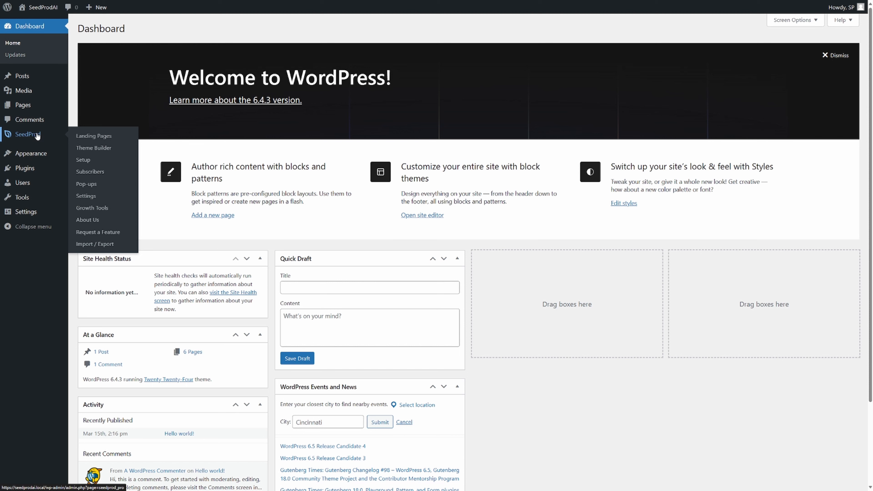
# Browse the SeedProd theme template kits in the Theme Builder, sorted from newest to oldest.
pyautogui.click(90, 151)
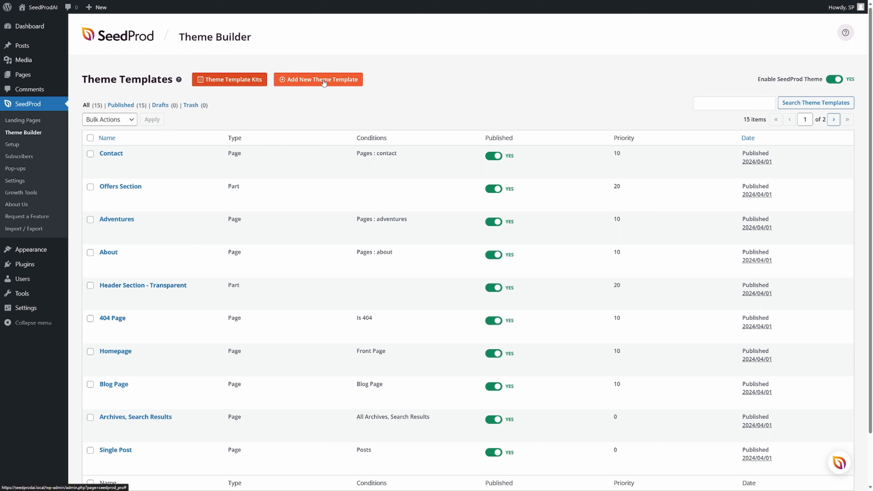
pyautogui.click(239, 84)
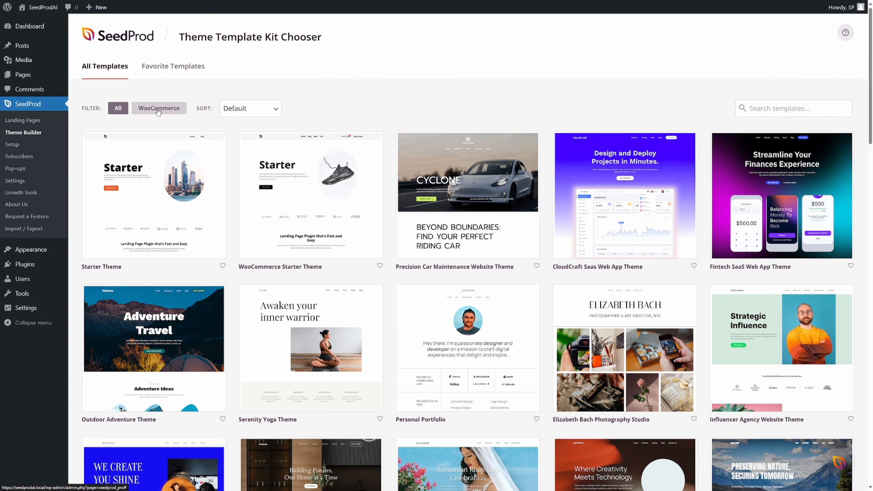
pyautogui.click(250, 109)
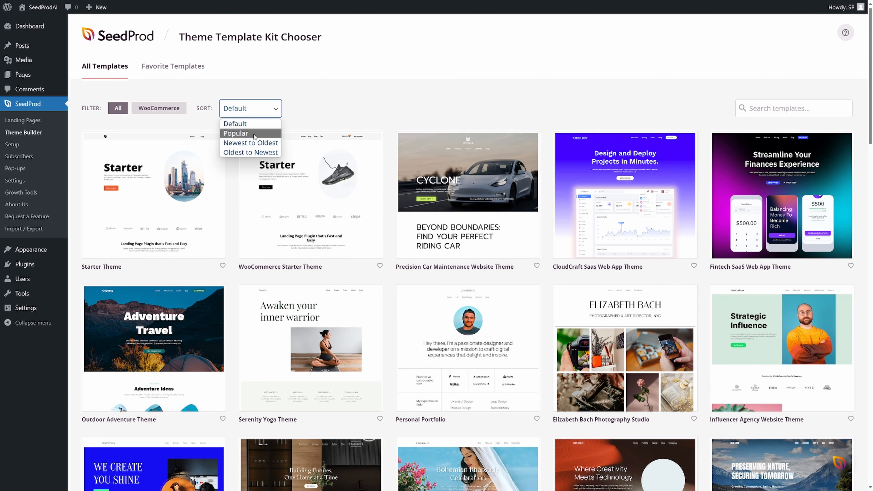
pyautogui.click(250, 143)
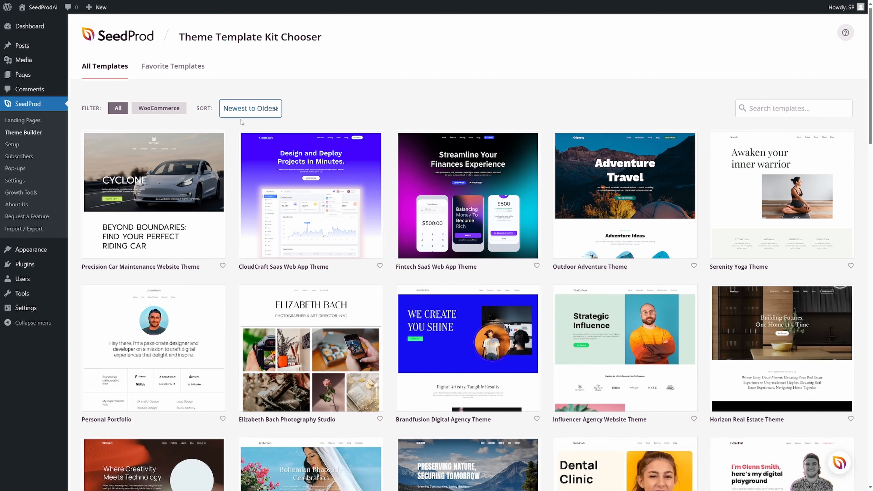
pyautogui.moveTo(602, 173)
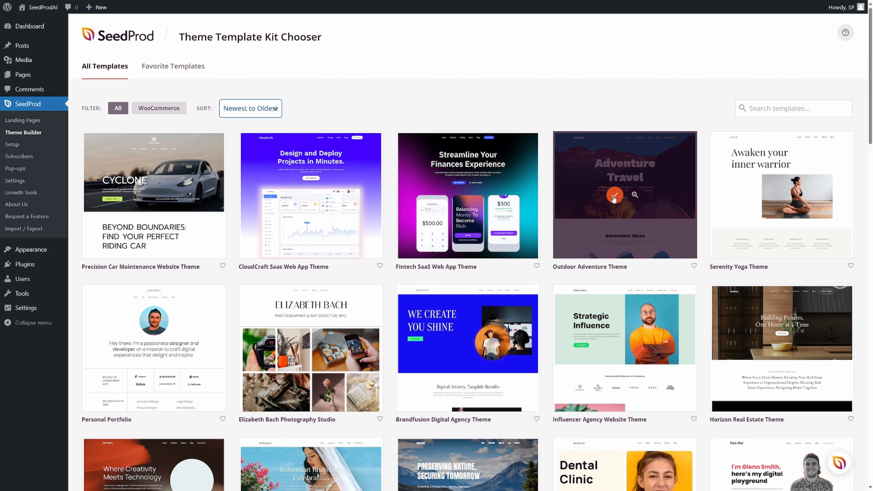
pyautogui.scroll(-5, 468, 251)
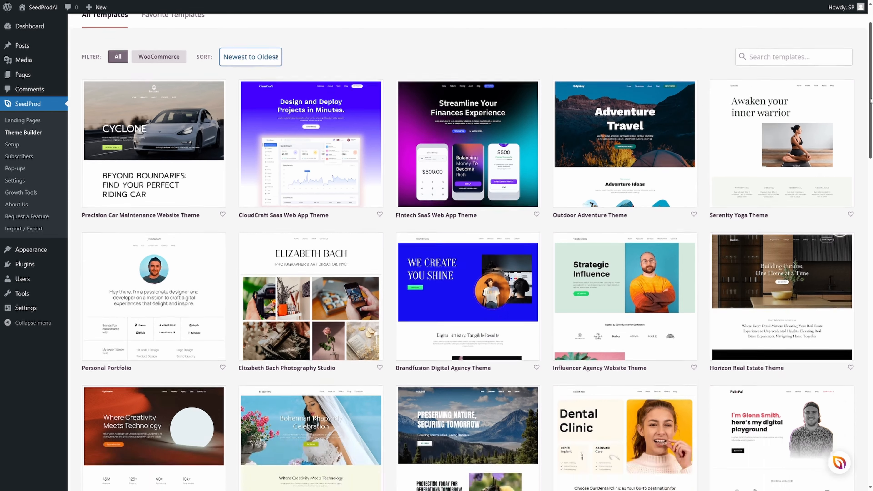
pyautogui.scroll(10, 467, 251)
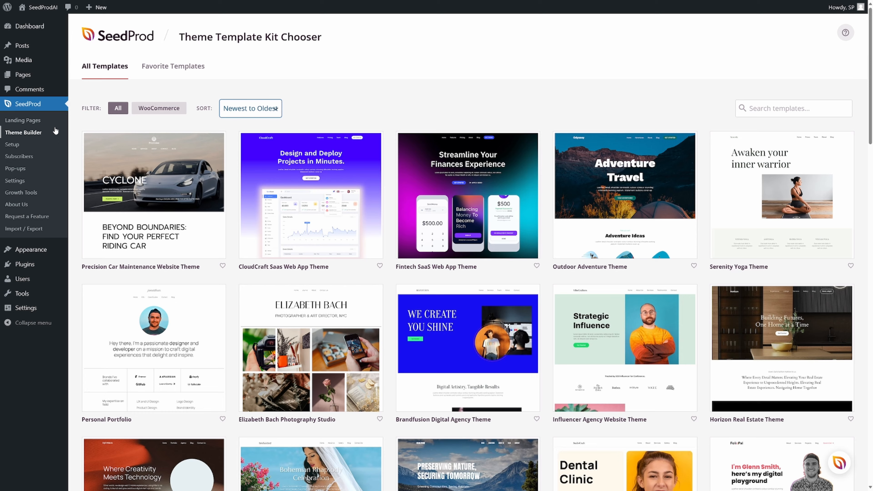
# Return to the theme templates list and open the Homepage template's design for editing.
pyautogui.click(31, 132)
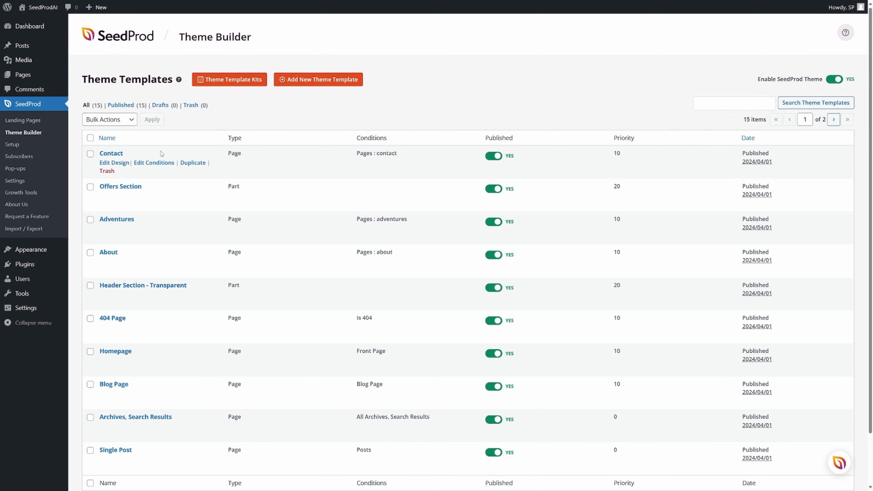
pyautogui.scroll(-3, 172, 238)
pyautogui.scroll(3, 188, 248)
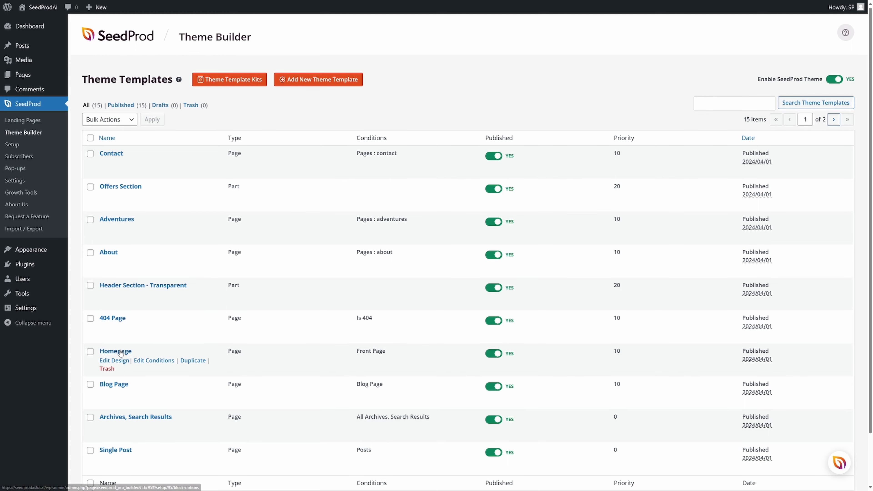
pyautogui.click(119, 361)
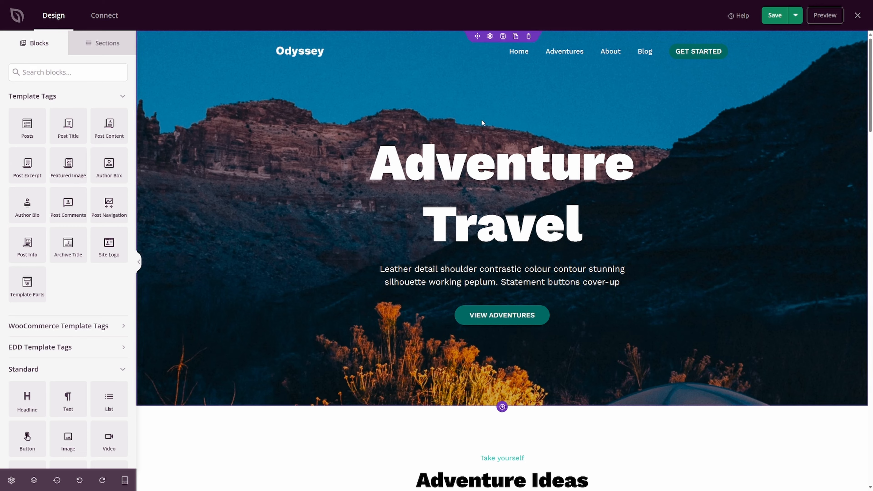
# Look over the homepage layout and add a text block between the hero paragraph and the View Adventures button.
pyautogui.scroll(-20, 284, 152)
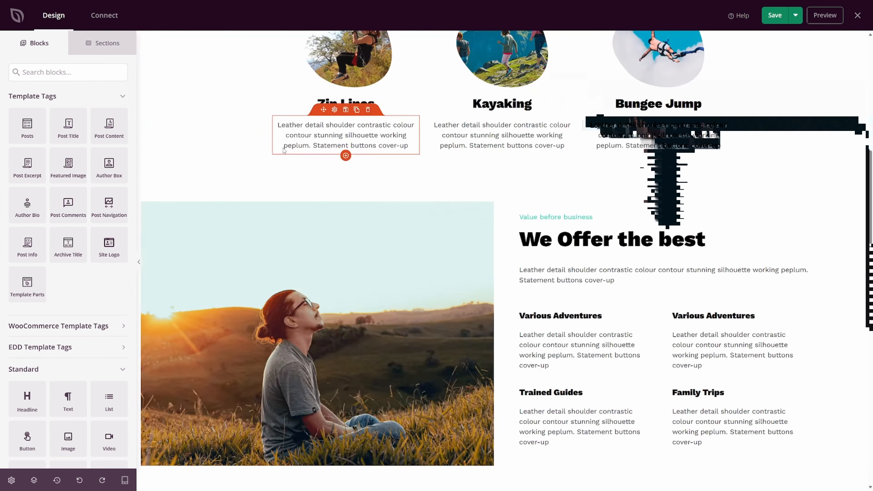
pyautogui.scroll(-10, 283, 153)
pyautogui.scroll(20, 281, 158)
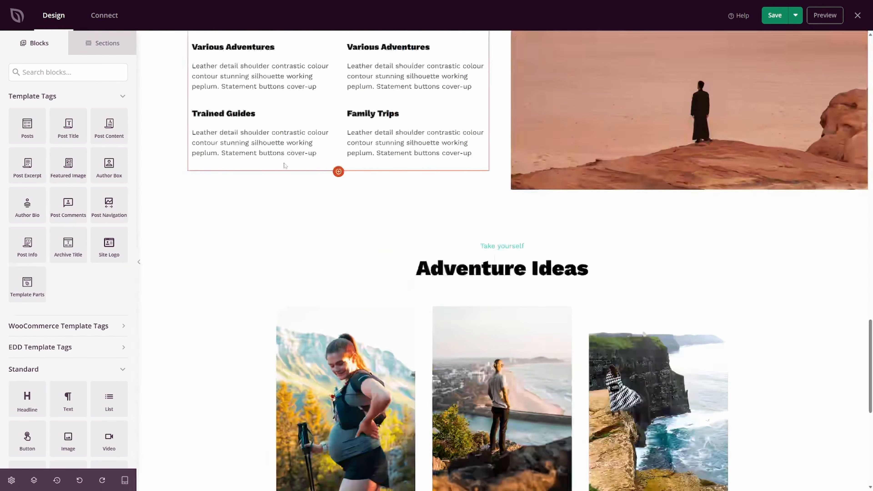
pyautogui.scroll(5, 279, 171)
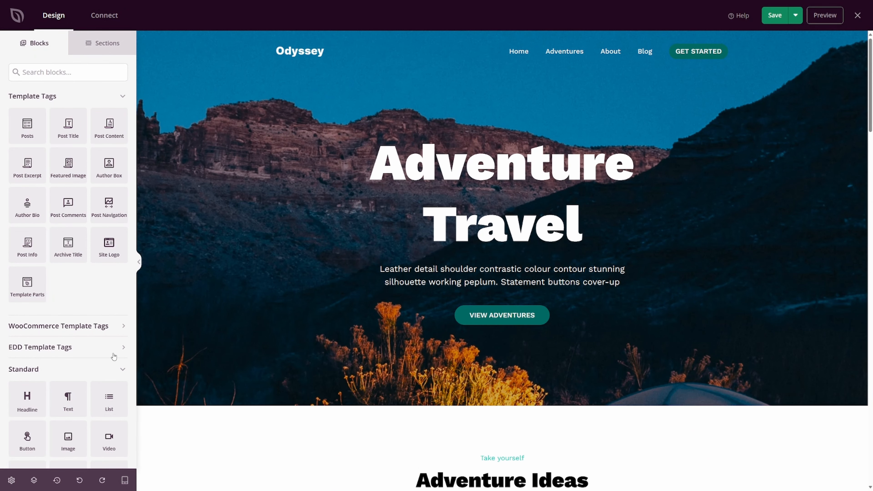
pyautogui.moveTo(68, 399); pyautogui.dragTo(512, 307)
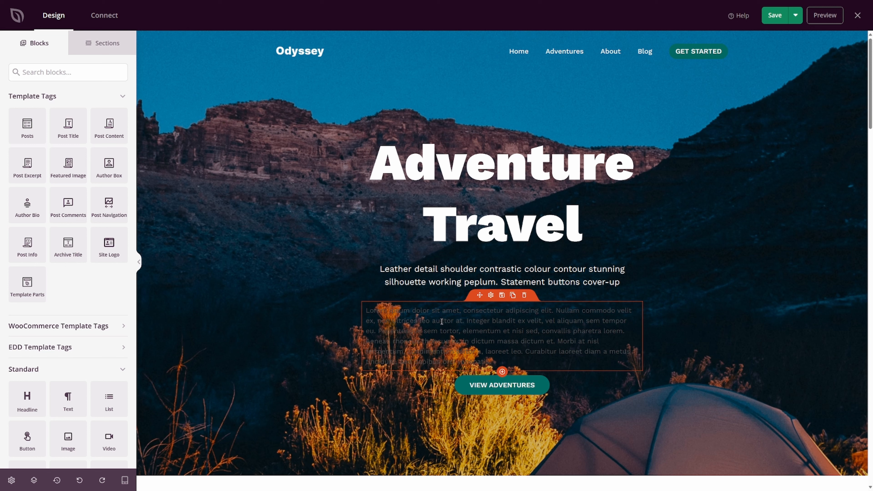
# Generate AI text for the new text block with the prompt "Write two sentences for an exciting travel website.".
pyautogui.click(491, 296)
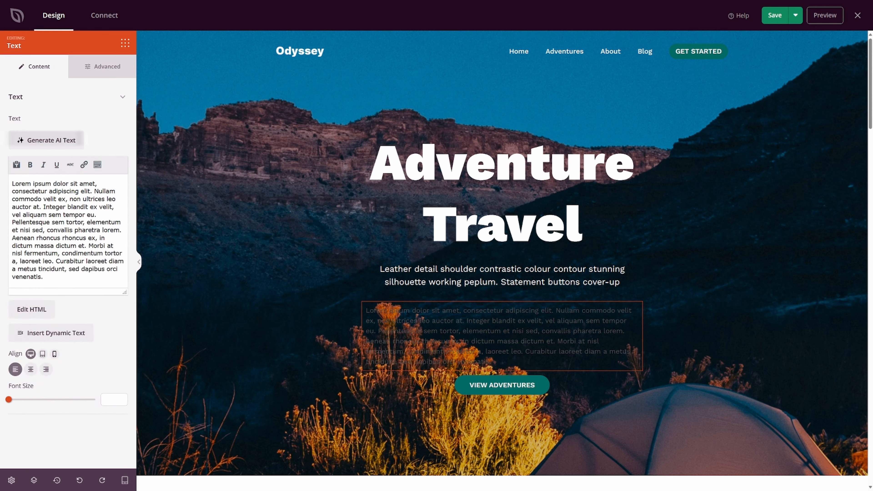
pyautogui.click(59, 145)
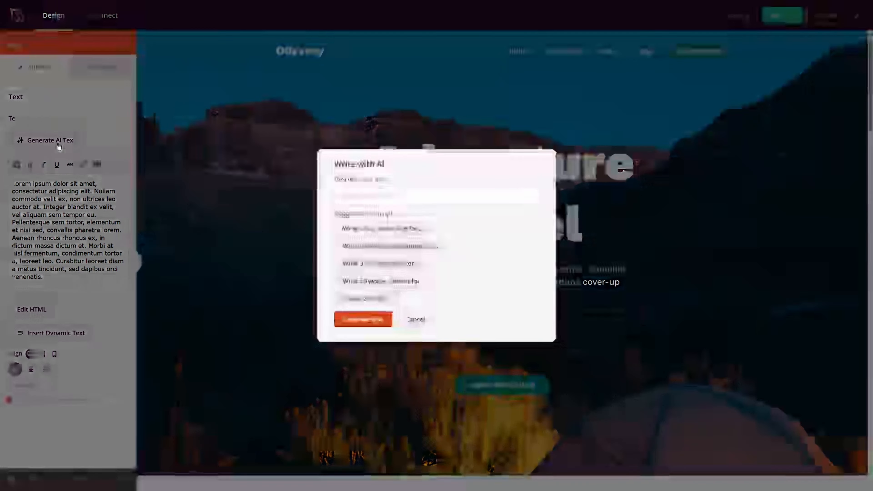
pyautogui.click(462, 198)
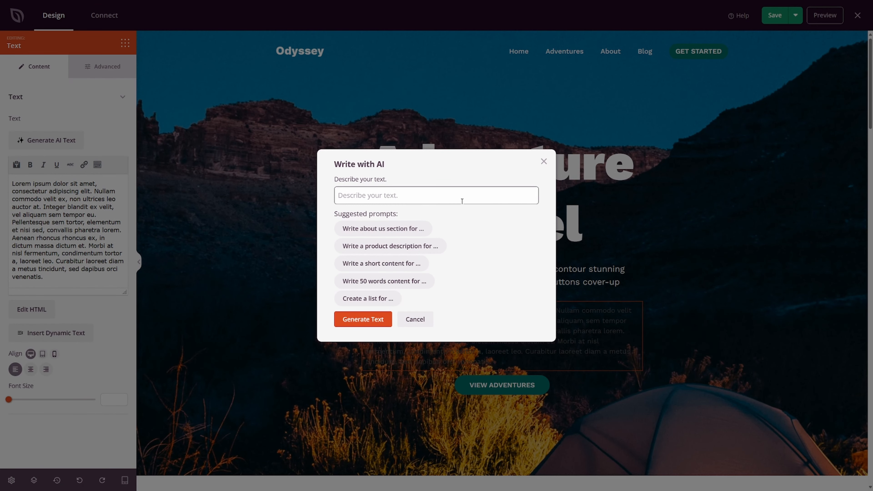
pyautogui.write('Write two sentences for an exciting travel website.')
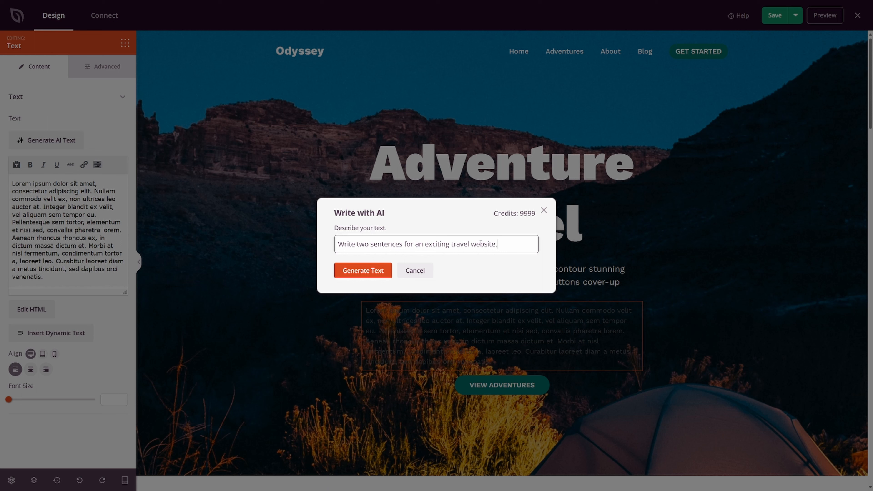
pyautogui.click(368, 273)
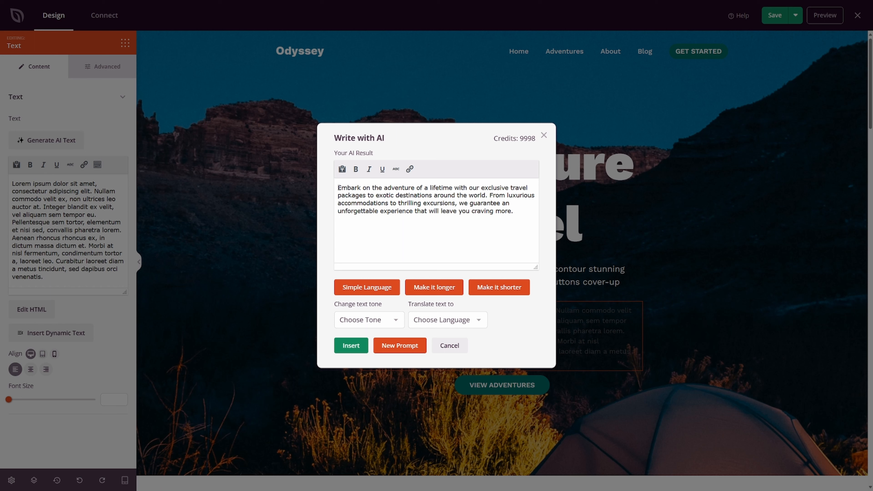
# Review the AI-generated text and examine the available tone and translation language options.
pyautogui.moveTo(338, 188); pyautogui.dragTo(522, 210)
pyautogui.click(434, 226)
pyautogui.click(478, 321)
pyautogui.click(519, 324)
pyautogui.click(399, 320)
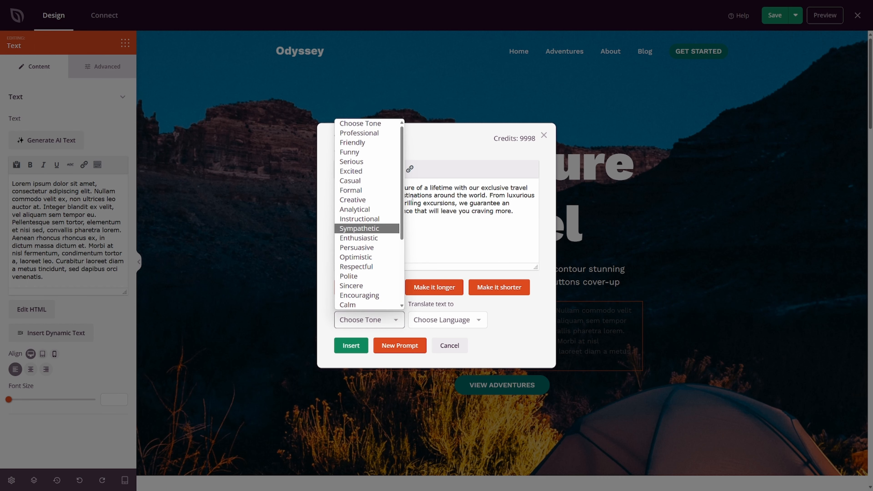
pyautogui.moveTo(401, 162)
pyautogui.mouseDown()
pyautogui.moveTo(412, 189)
pyautogui.moveTo(404, 234)
pyautogui.moveTo(403, 172)
pyautogui.mouseUp()
pyautogui.click(490, 321)
pyautogui.click(481, 321)
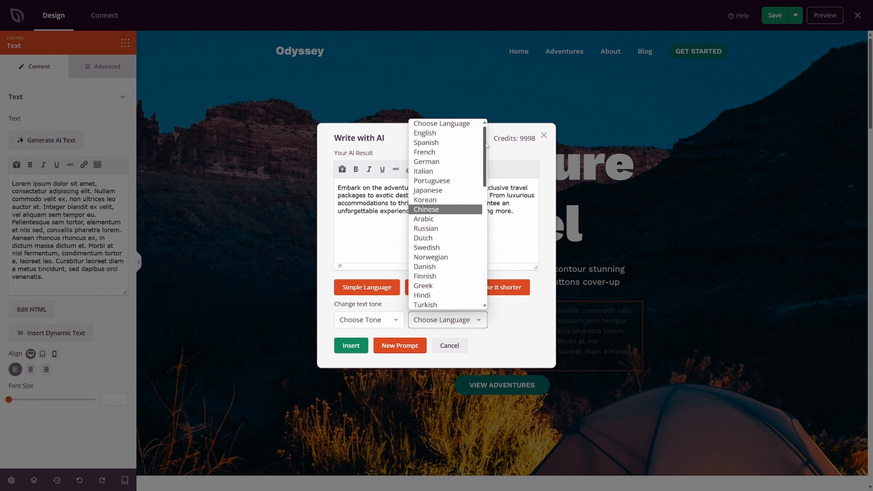
pyautogui.scroll(-2, 490, 165)
pyautogui.moveTo(490, 162); pyautogui.dragTo(490, 137)
pyautogui.click(514, 334)
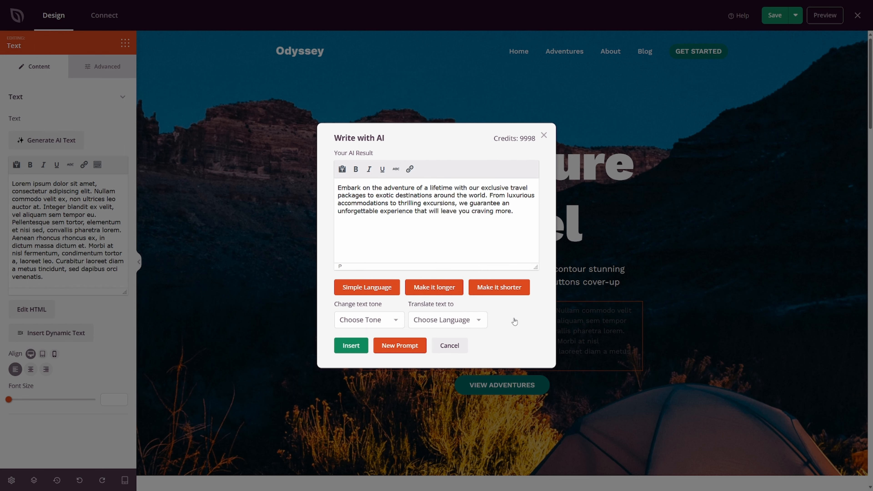
# Make the AI-generated text shorter and insert it into the text block.
pyautogui.click(496, 290)
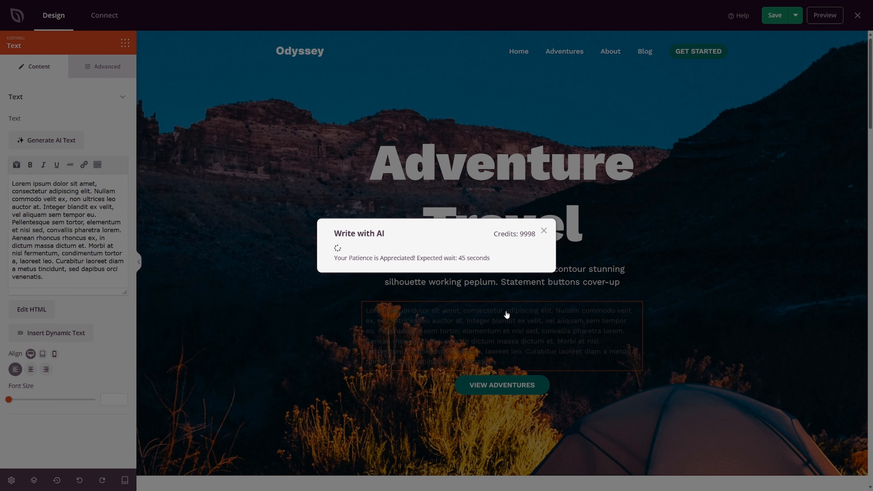
pyautogui.moveTo(430, 210); pyautogui.dragTo(360, 195)
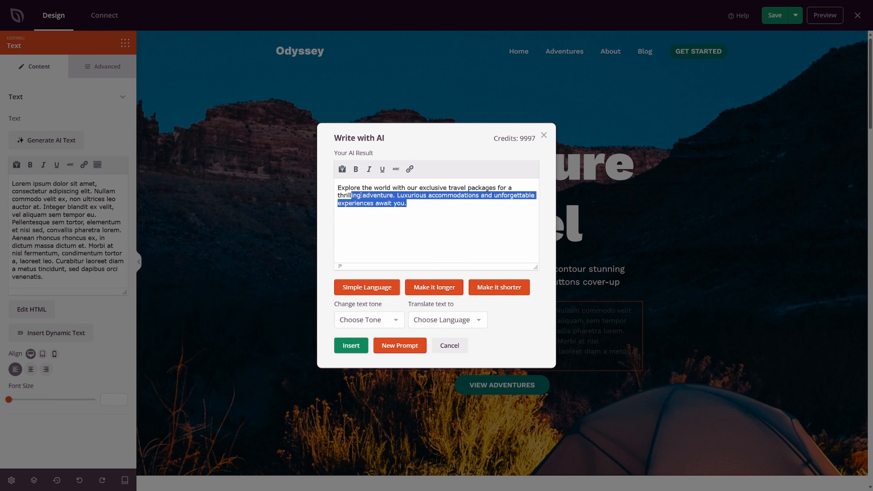
pyautogui.click(446, 237)
pyautogui.click(354, 347)
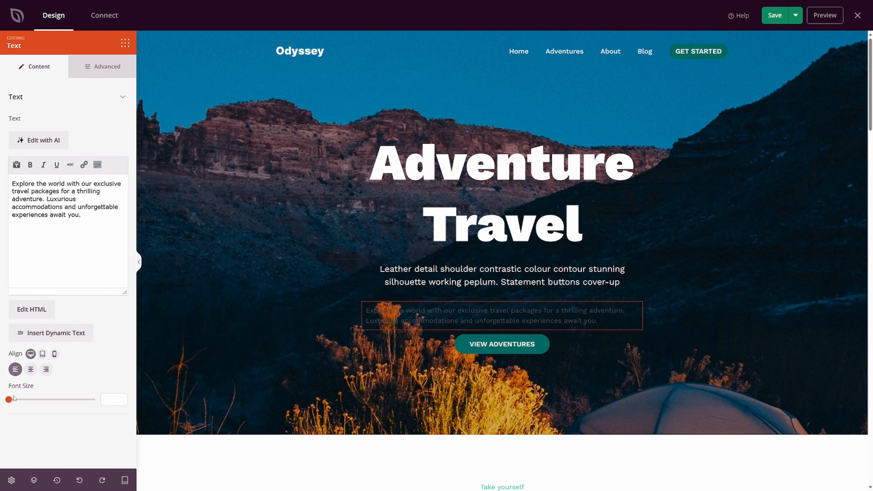
# Set the inserted text's font size to 17, review its typography options, and set its color to white.
pyautogui.moveTo(9, 400); pyautogui.dragTo(19, 399)
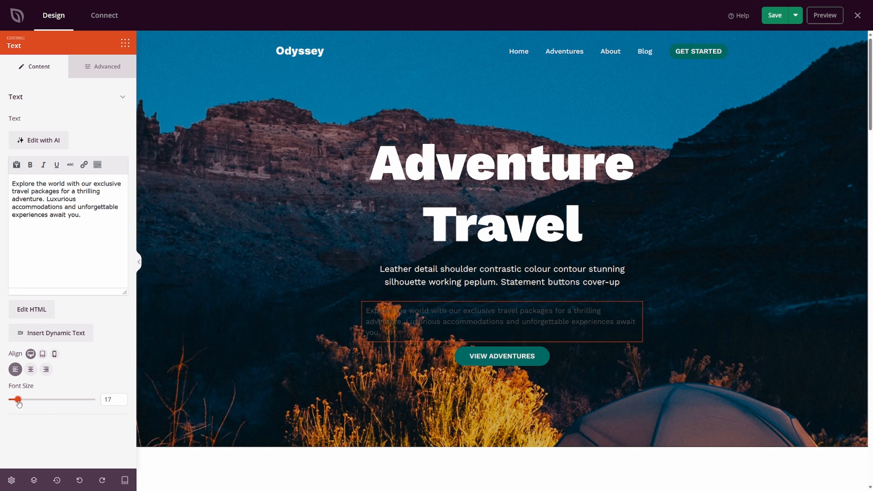
pyautogui.click(102, 74)
pyautogui.click(112, 120)
pyautogui.click(58, 160)
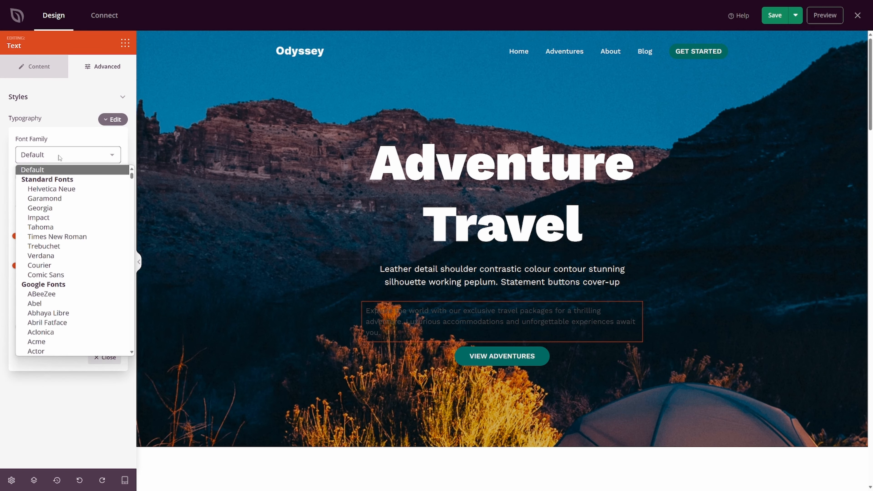
pyautogui.press('Escape')
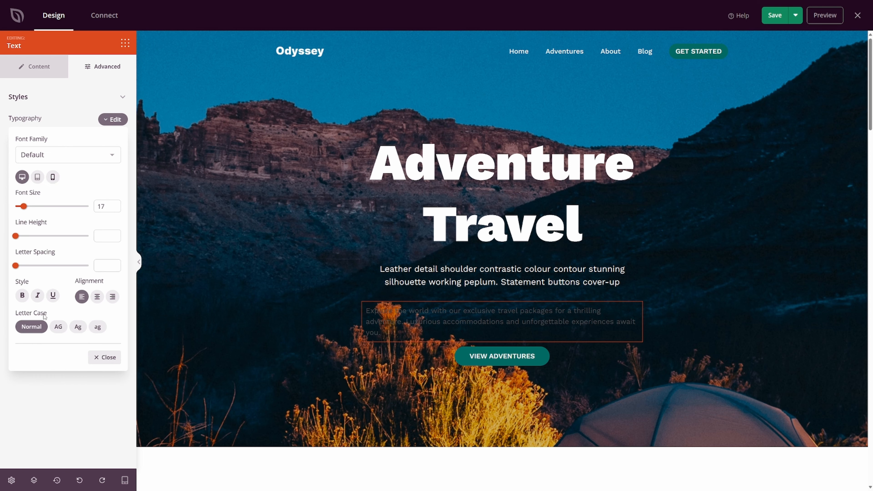
pyautogui.click(104, 357)
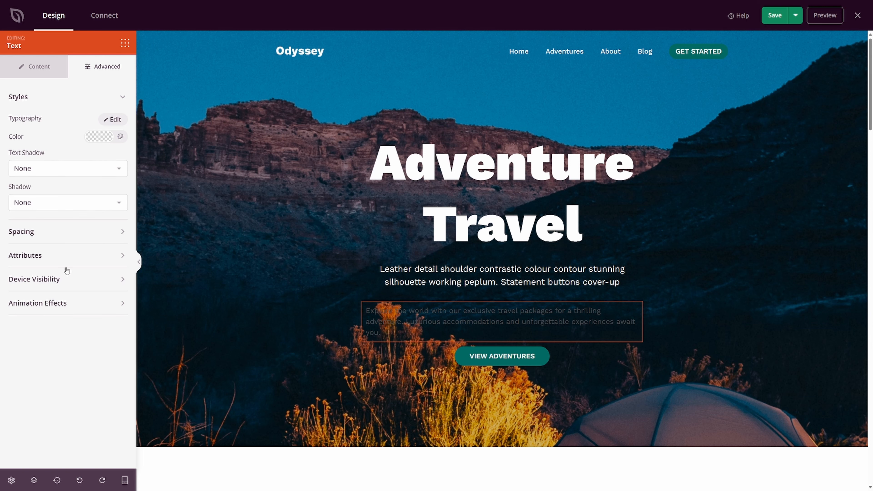
pyautogui.click(100, 138)
pyautogui.click(70, 145)
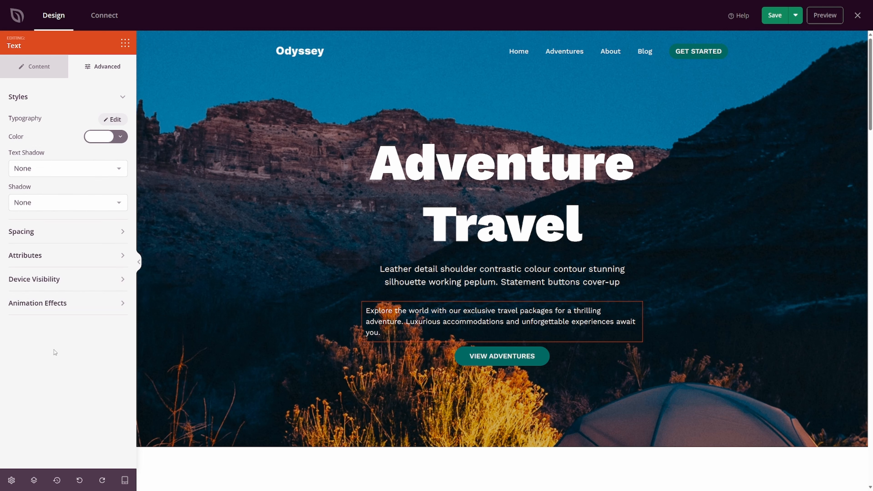
# Center-align the inserted hero text and set its font size to 21.
pyautogui.click(43, 73)
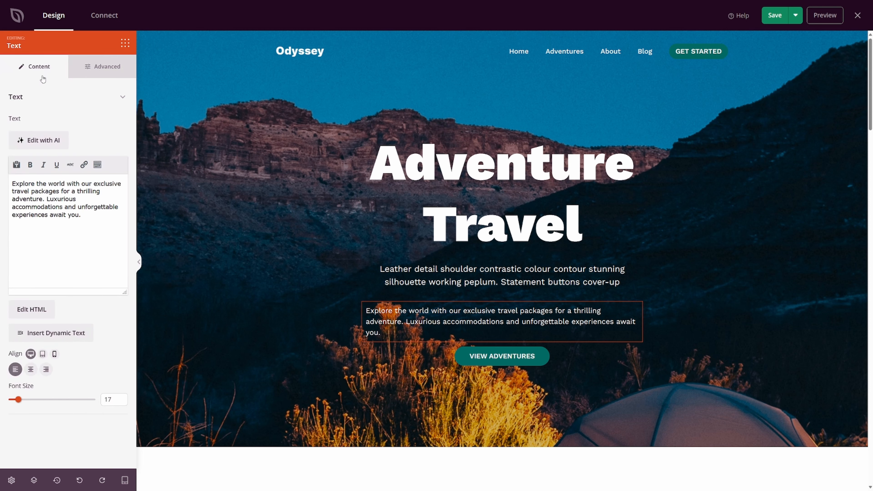
pyautogui.click(31, 369)
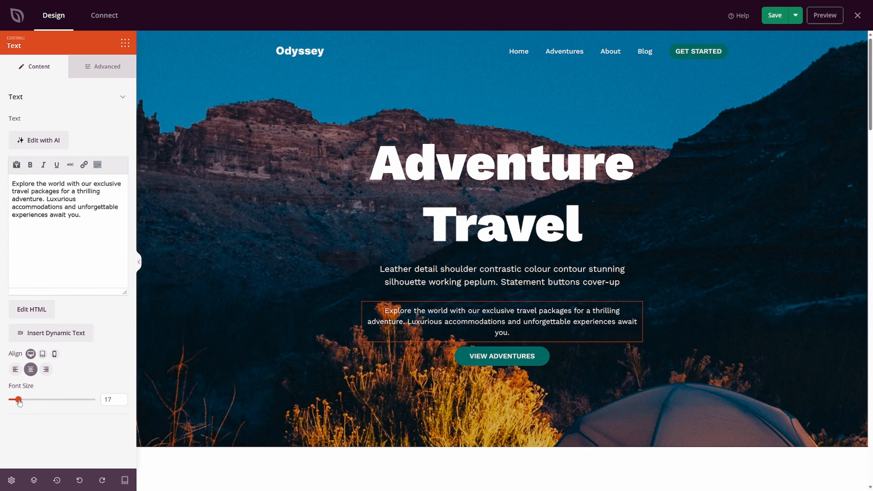
pyautogui.moveTo(18, 399); pyautogui.dragTo(24, 399)
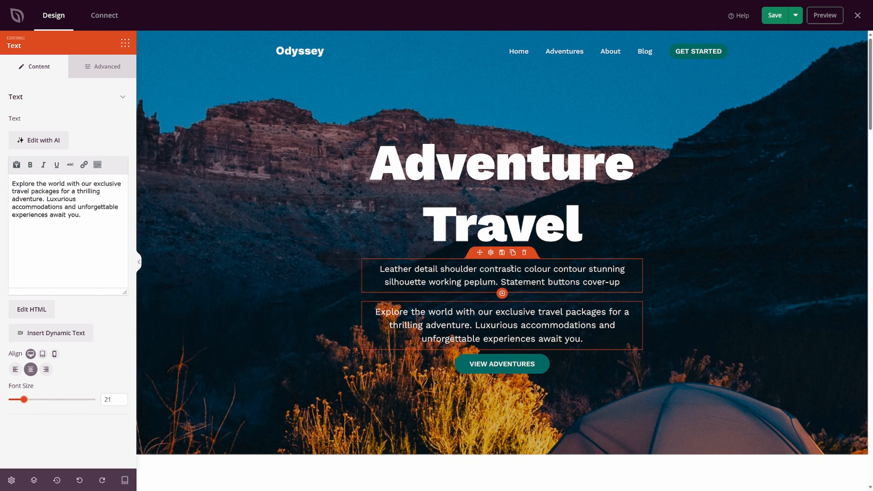
# Delete the original placeholder paragraph under the Adventure Travel headline and select the new text block.
pyautogui.click(524, 255)
pyautogui.click(412, 256)
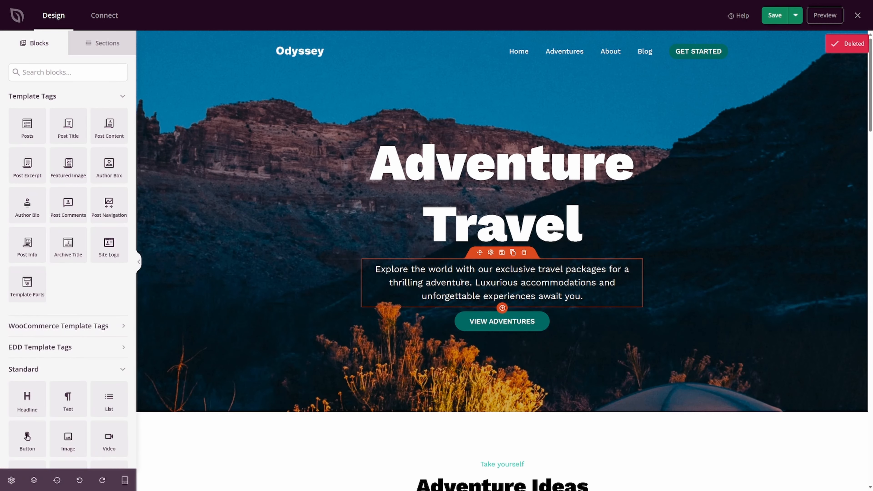
pyautogui.click(502, 282)
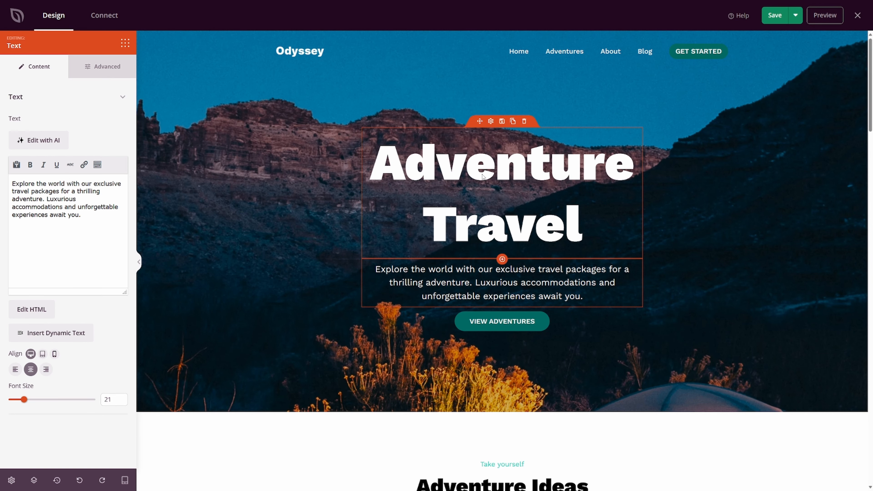
# Open the Adventure Travel headline's text for AI editing and start a new prompt.
pyautogui.click(491, 122)
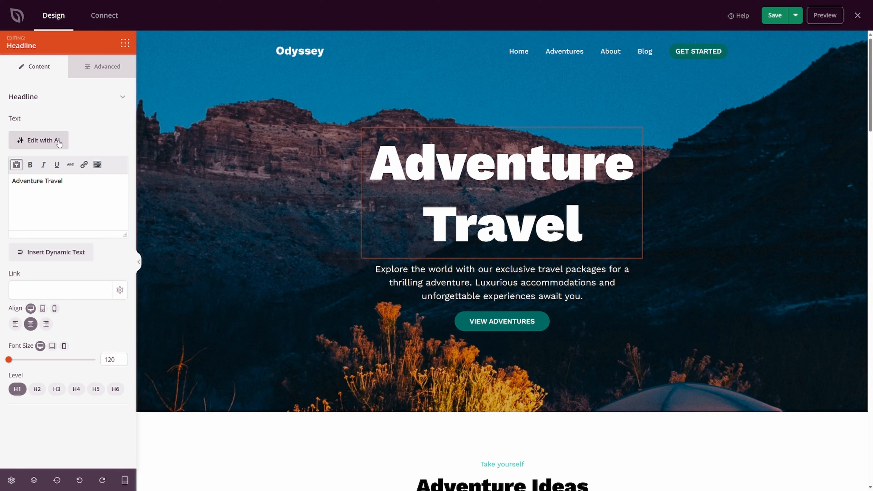
pyautogui.click(41, 143)
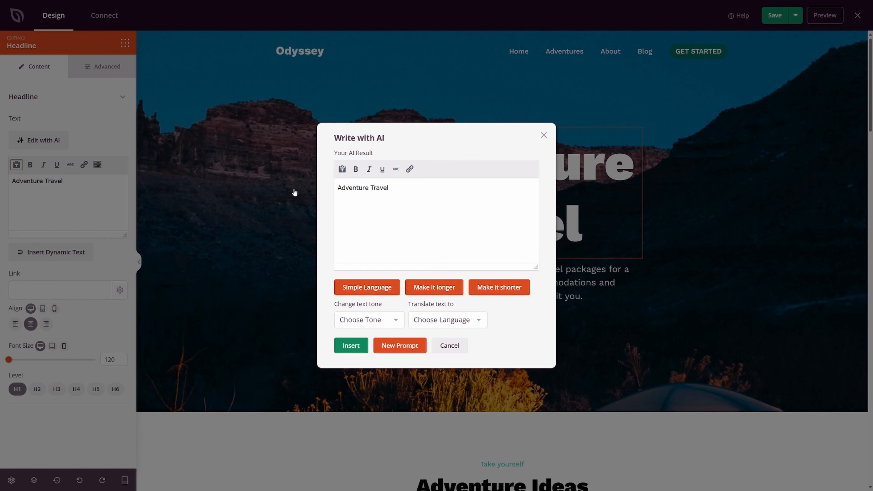
pyautogui.moveTo(391, 187); pyautogui.dragTo(334, 189)
pyautogui.click(397, 225)
pyautogui.click(402, 350)
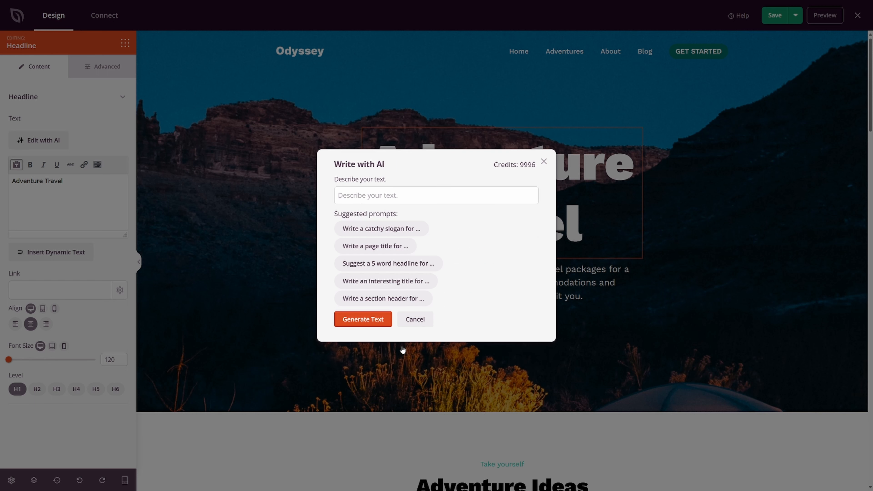
# Generate headline text from a prompt asking to create two catchy words to use as a main headline.
pyautogui.click(404, 193)
pyautogui.hotkey('ctrl', 'v')
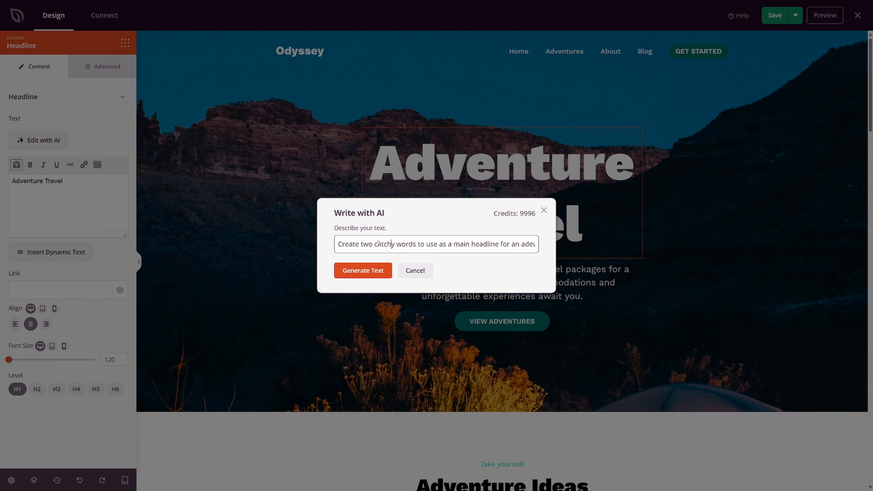
pyautogui.moveTo(402, 243); pyautogui.dragTo(541, 247)
pyautogui.click(439, 266)
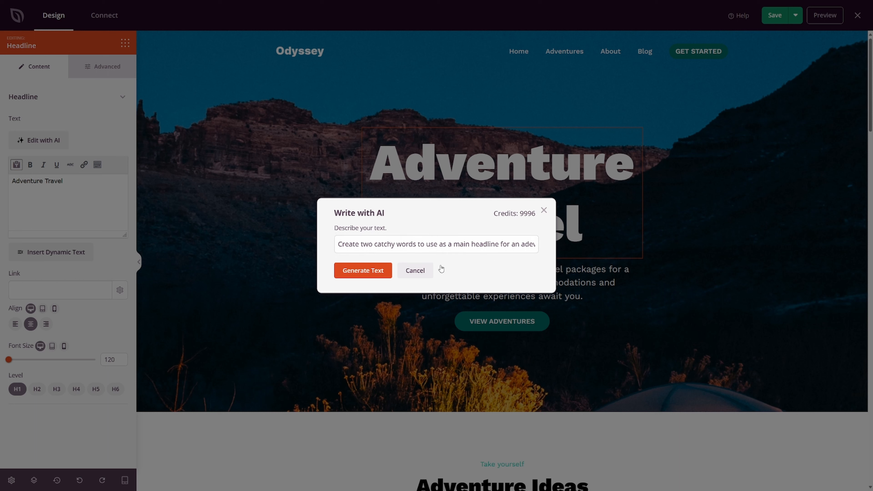
pyautogui.click(366, 272)
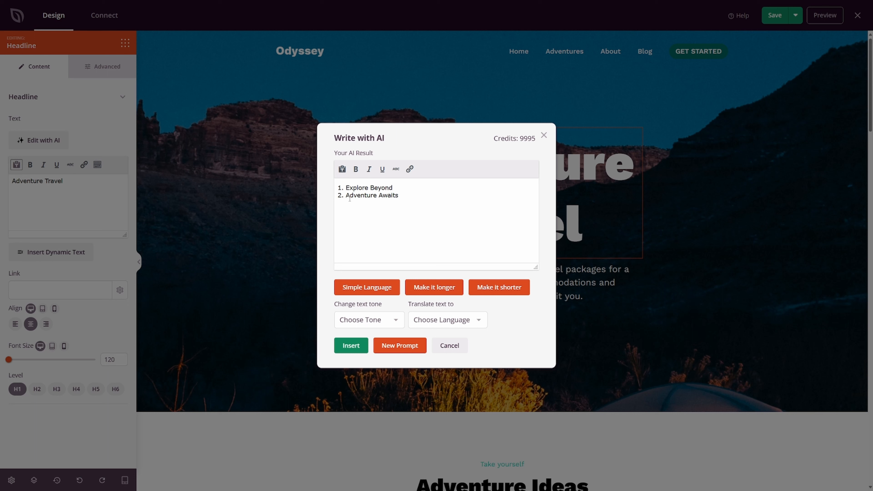
# Trim the AI result to only "Adventure Awaits" and insert it as the hero headline.
pyautogui.moveTo(346, 197); pyautogui.dragTo(285, 180)
pyautogui.press('BackSpace')
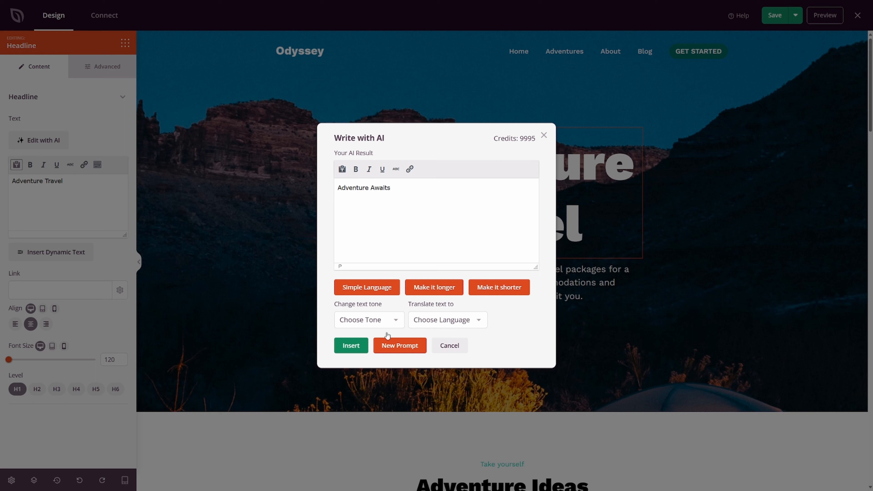
pyautogui.click(352, 345)
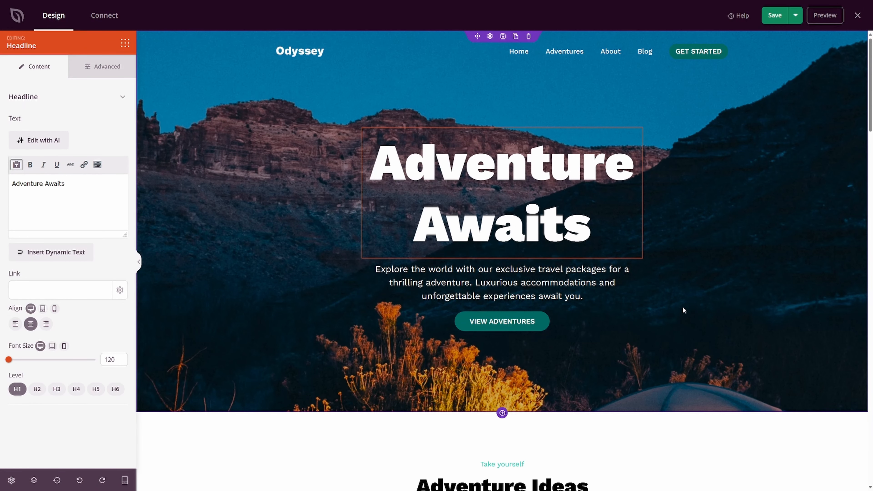
# Review the hero headline's advanced styling options.
pyautogui.click(101, 71)
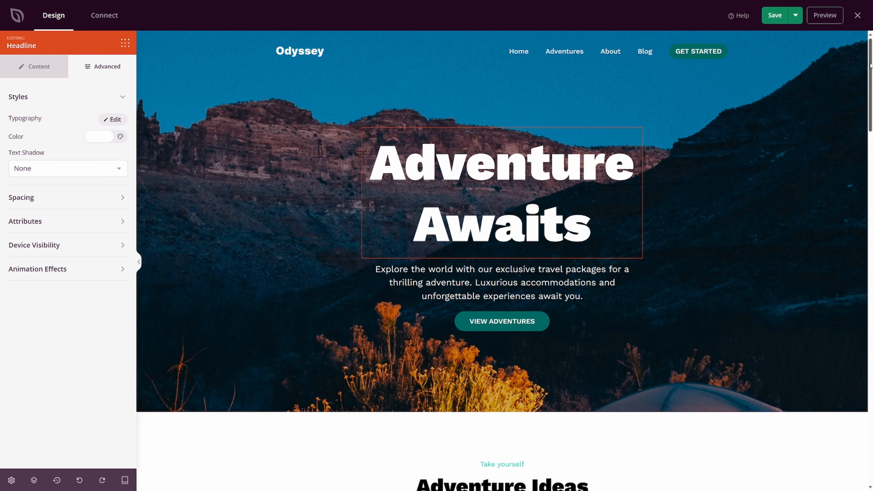
pyautogui.moveTo(870, 66)
pyautogui.mouseDown()
pyautogui.moveTo(870, 208)
pyautogui.moveTo(870, 59)
pyautogui.mouseUp()
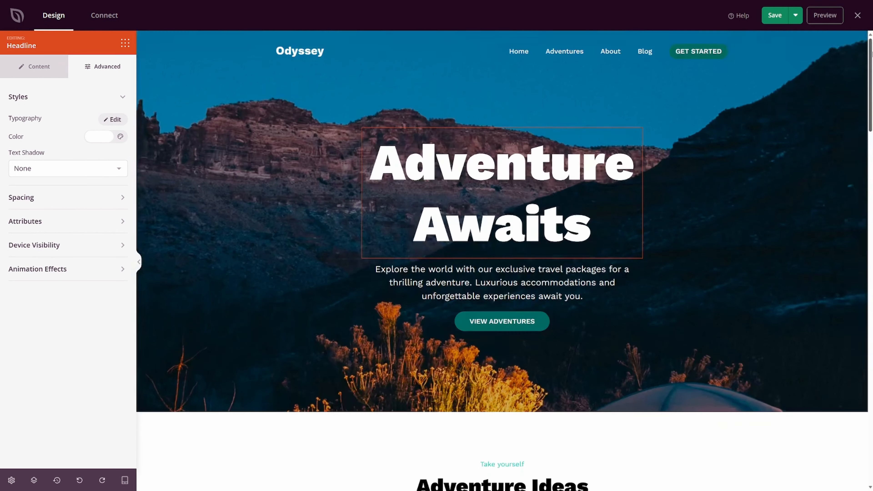